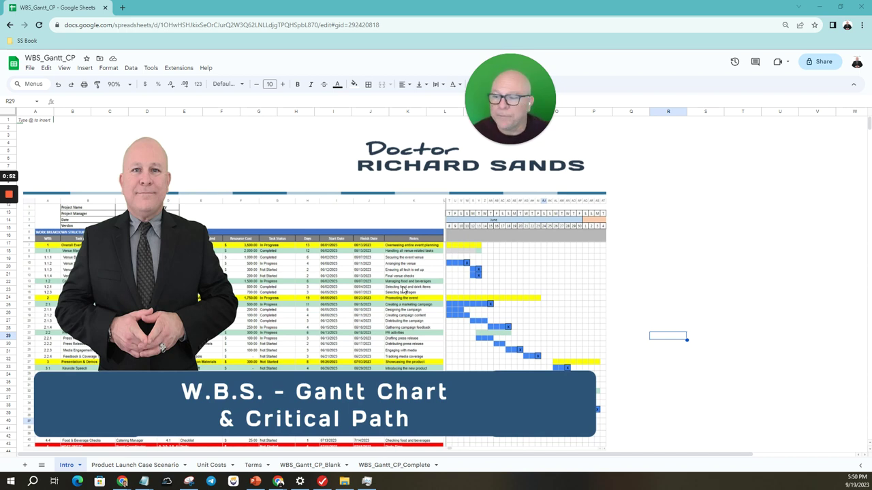
Switch to the Product Launch Case Scenario sheet to read the party story and event highlights
click(134, 464)
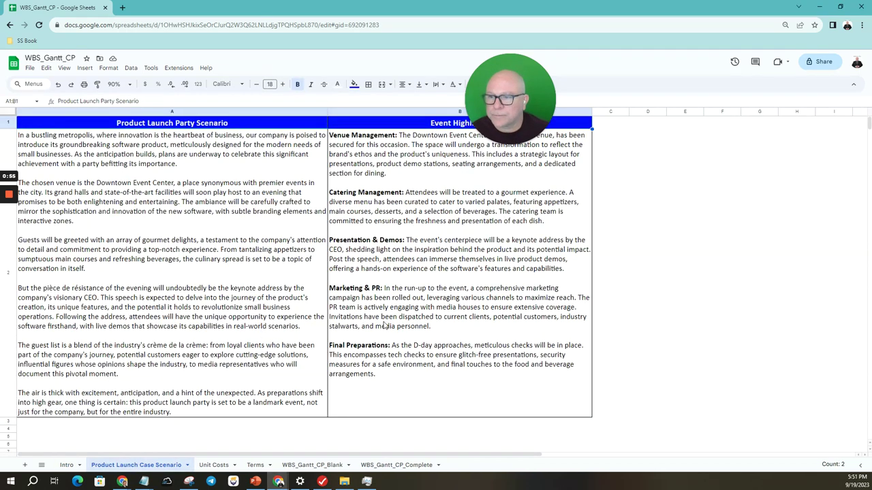
Show the Unit Costs sheet with each WBS element's unit description and cost
drag(529, 105, 527, 48)
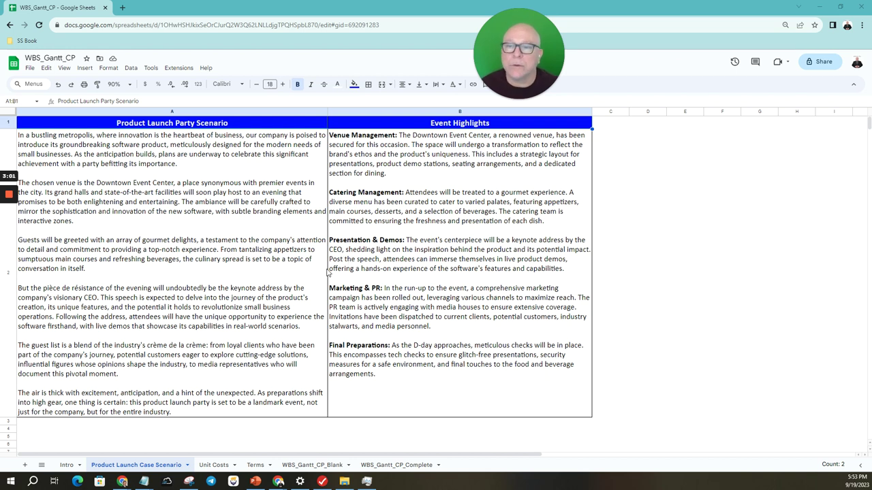
click(213, 465)
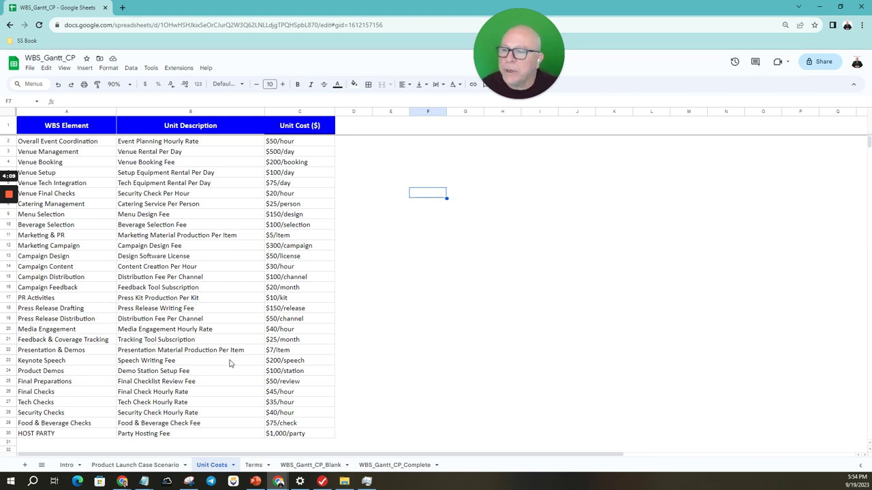
Show the Terms sheet glossary of project column terms, definitions and uses
click(254, 465)
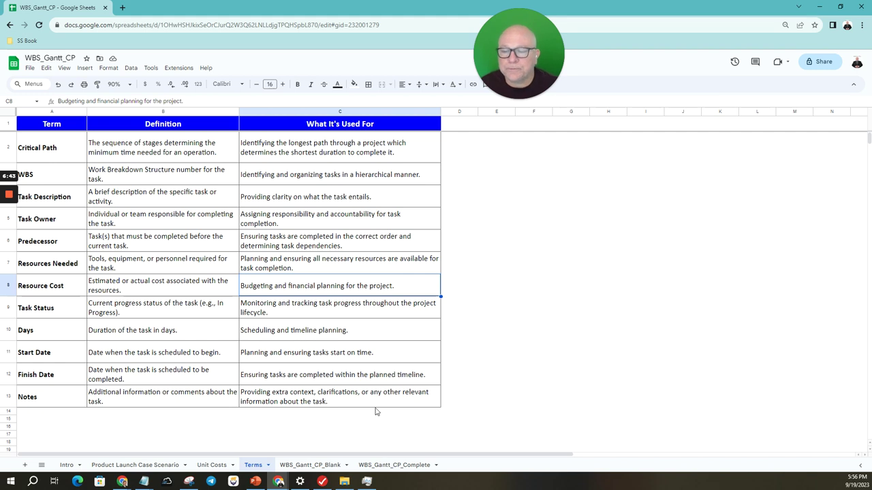
Switch to the WBS_Gantt_CP_Blank sheet
click(310, 466)
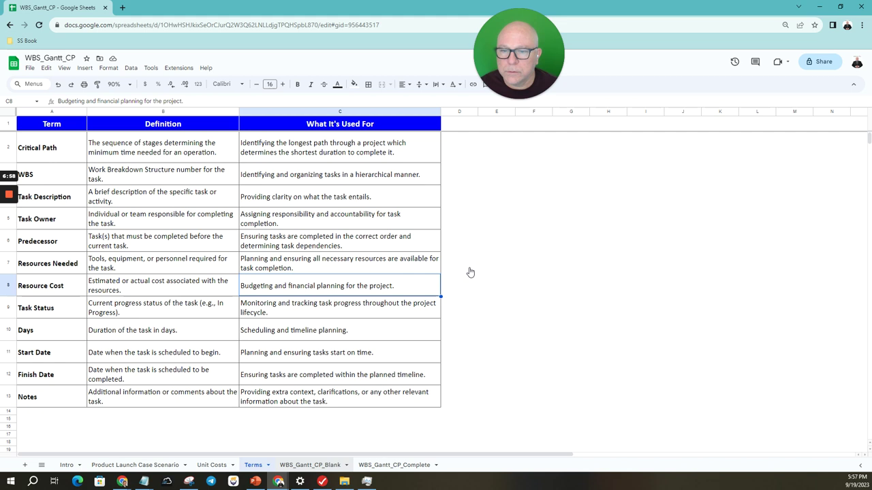
Move to the next sheet, WBS_Gantt_CP_Blank, with its empty WBS table and June Gantt grid
key(ctrl+shift+Page_Down)
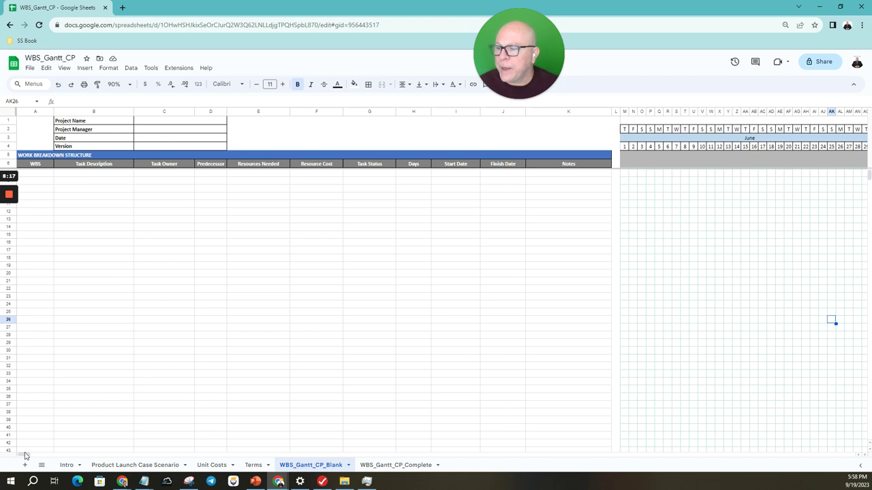
drag(27, 456, 36, 458)
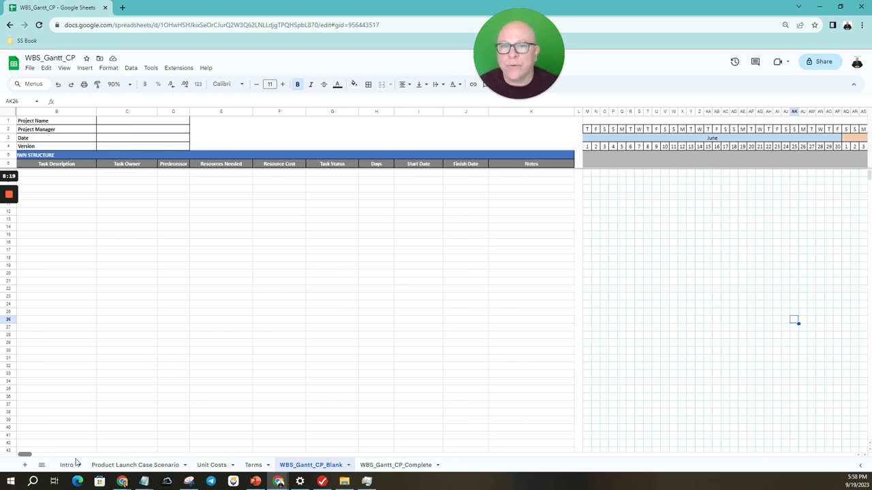
click(64, 456)
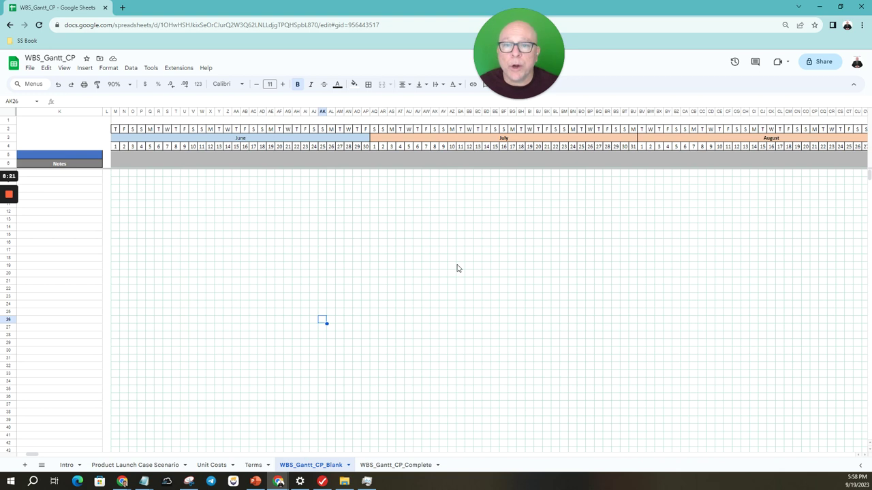
scroll(251, 177, right, 10)
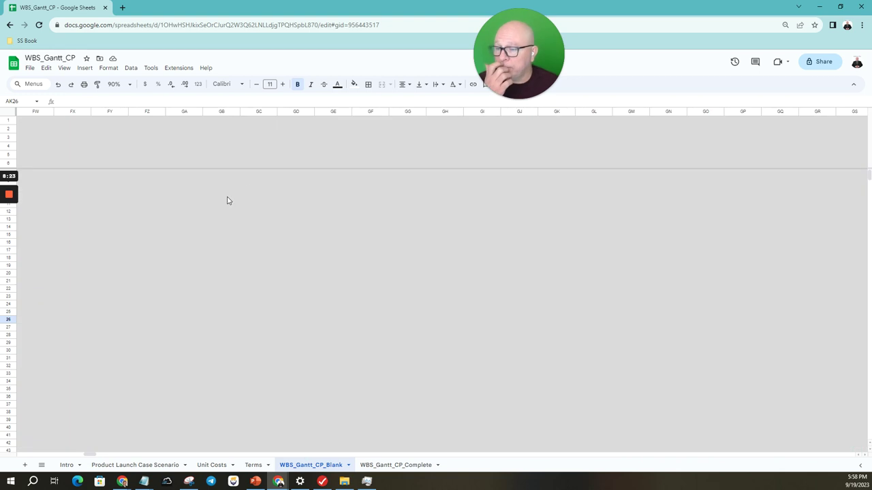
click(56, 456)
click(40, 456)
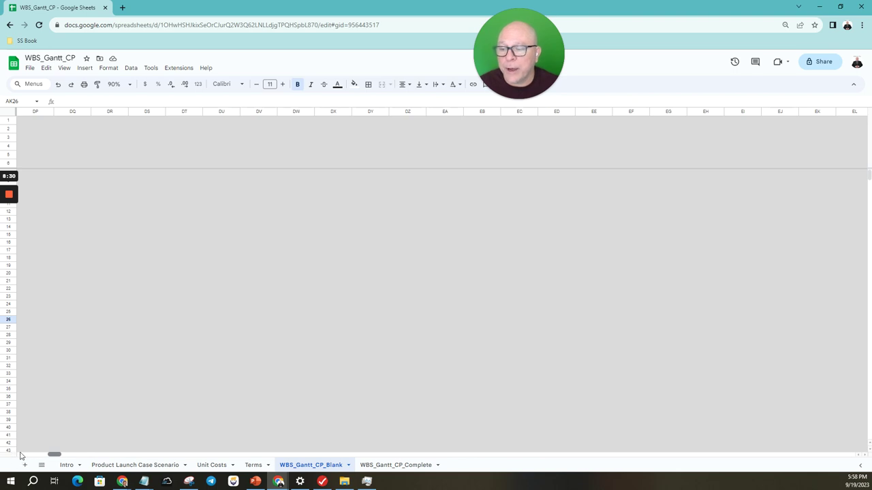
click(19, 455)
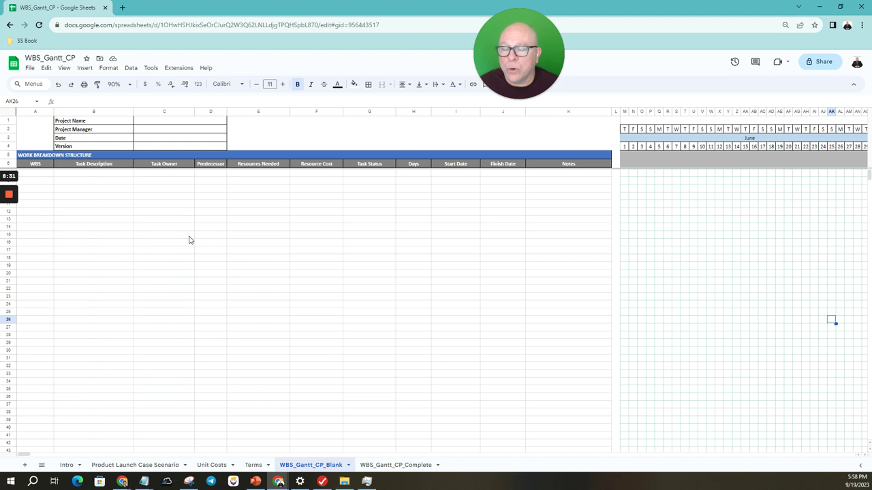
click(865, 455)
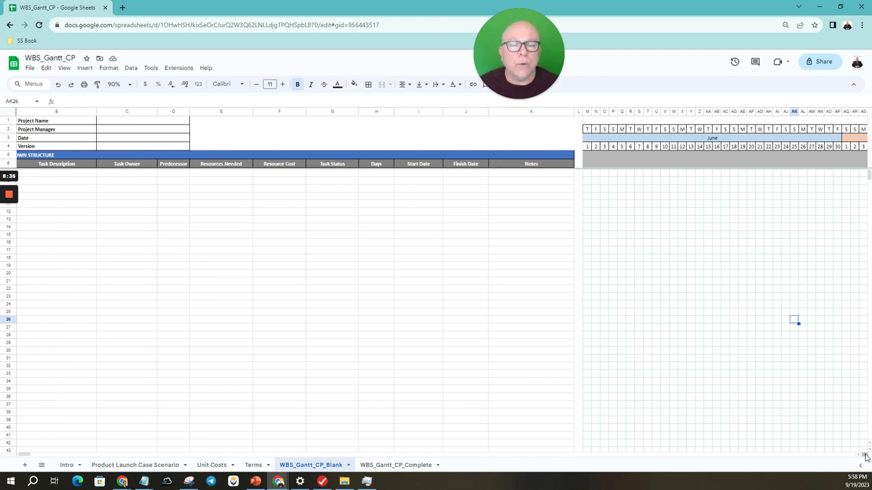
click(865, 456)
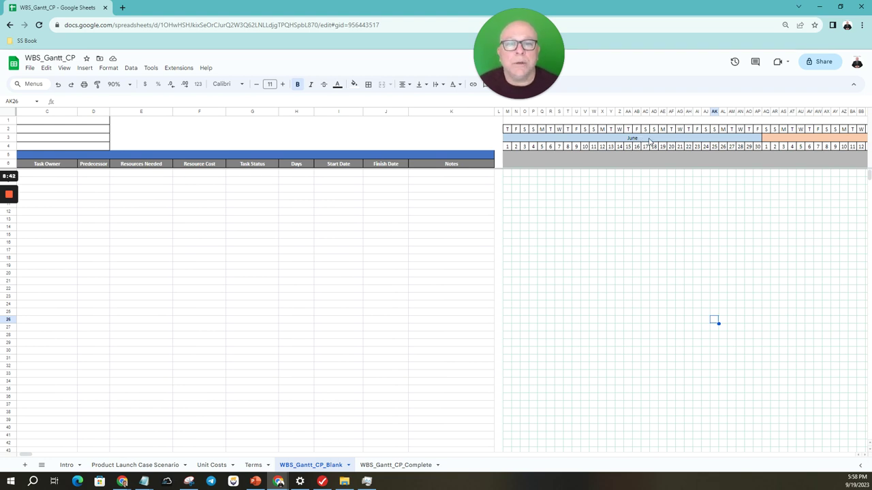
click(865, 457)
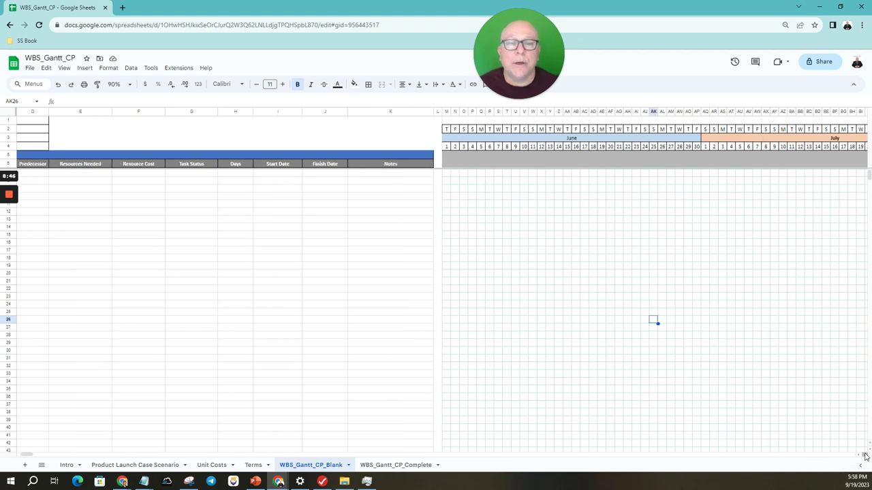
click(865, 457)
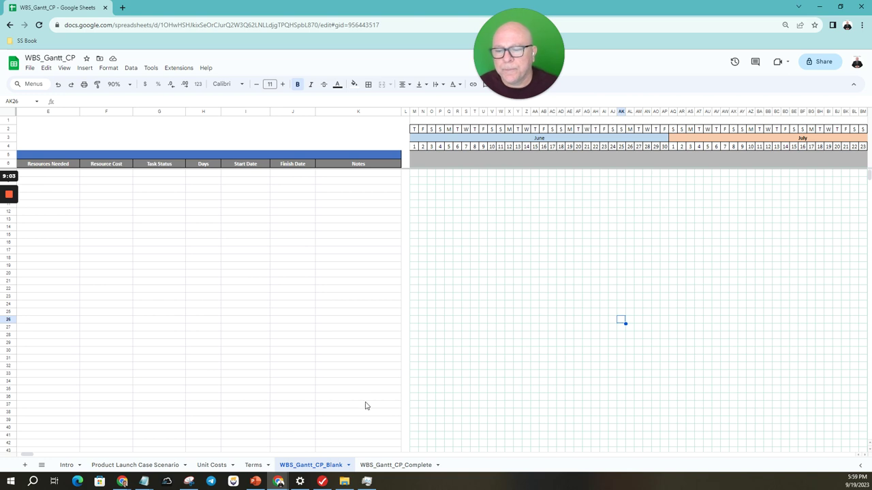
click(392, 465)
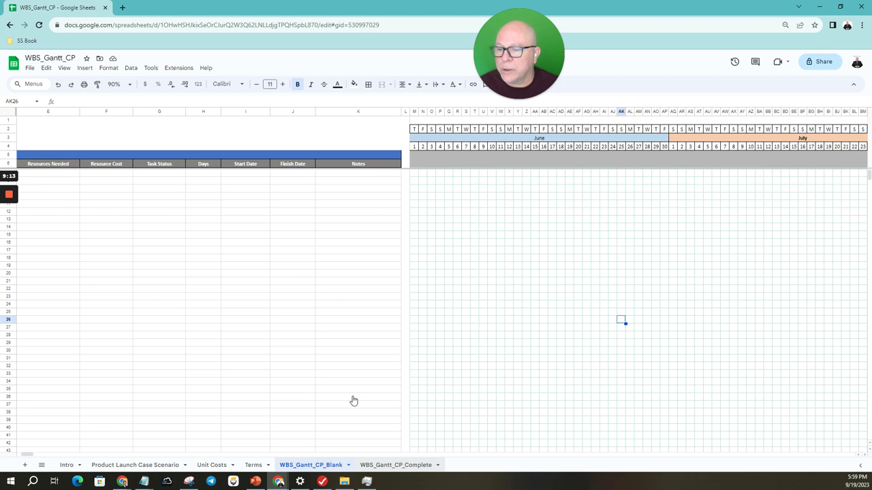
key(ctrl+Page_Down)
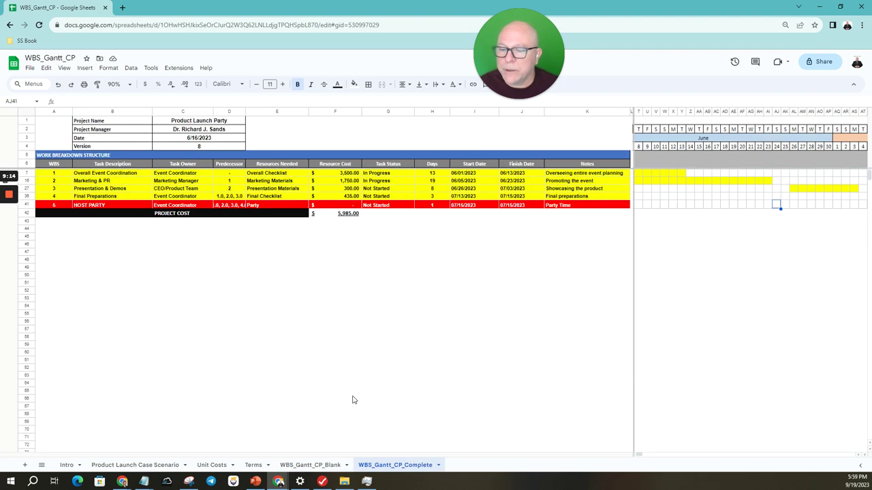
click(865, 457)
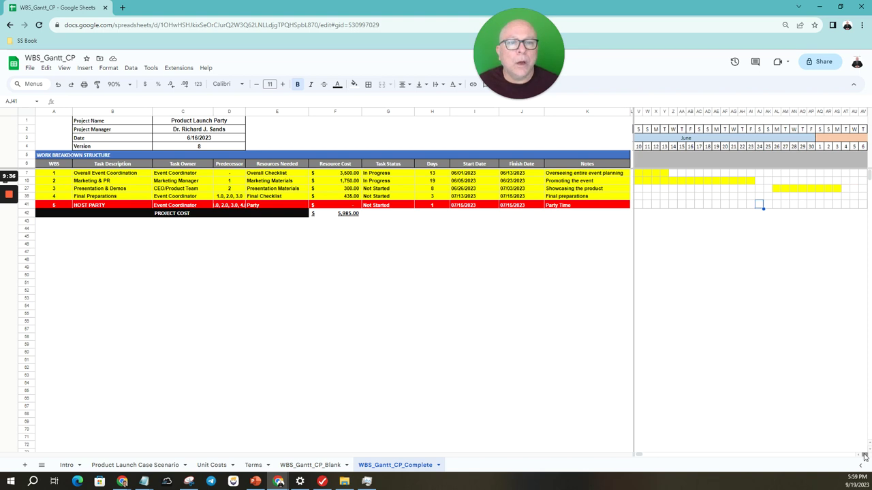
click(865, 456)
click(865, 456)
click(865, 456)
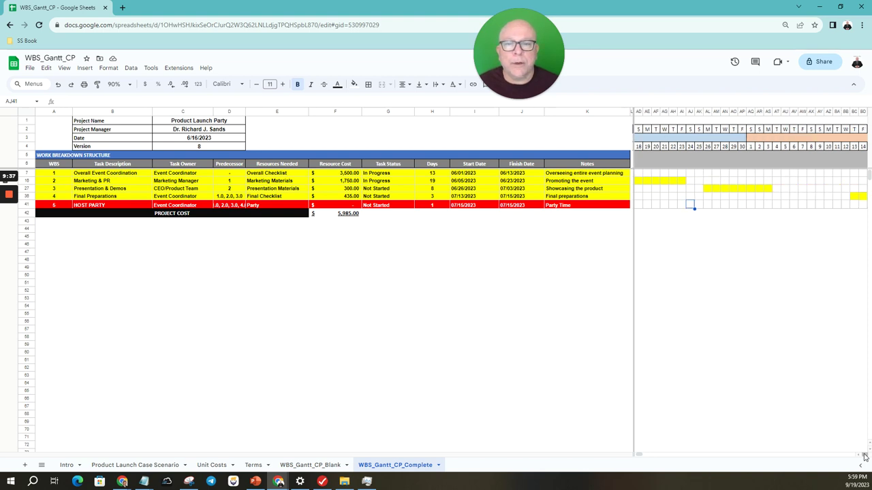
click(865, 457)
click(865, 457)
click(865, 456)
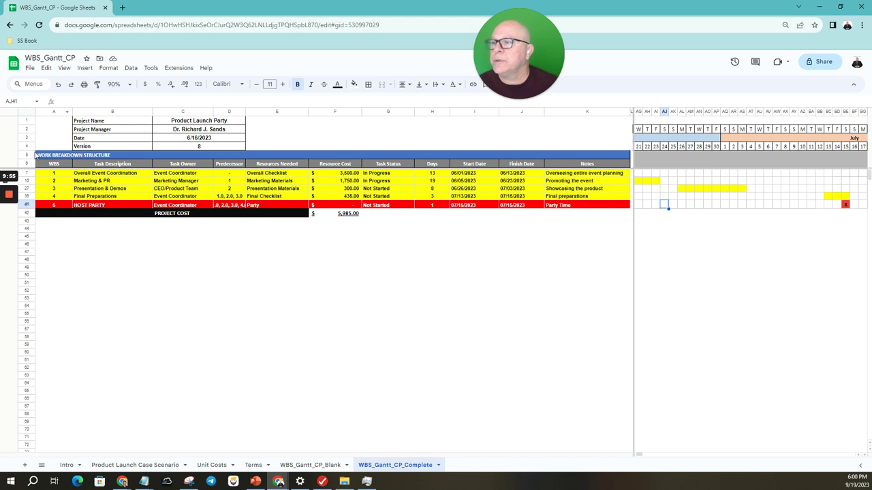
mouse_move(8, 187)
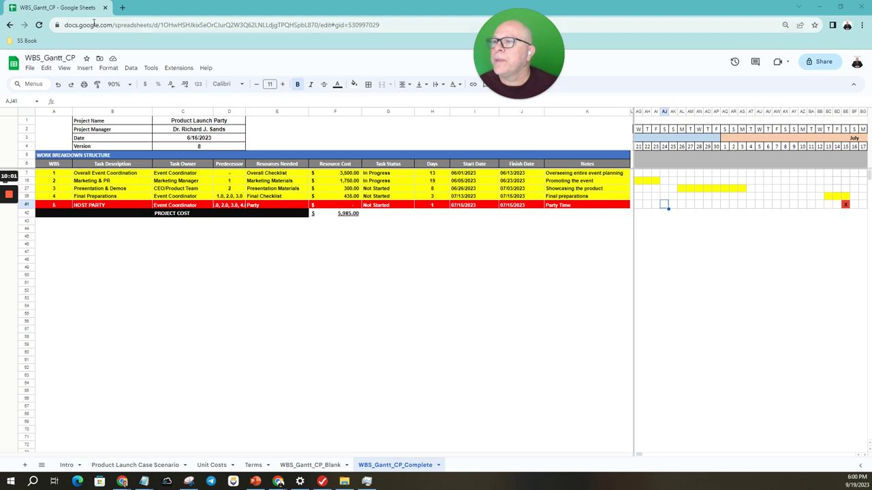
drag(150, 9, 182, 34)
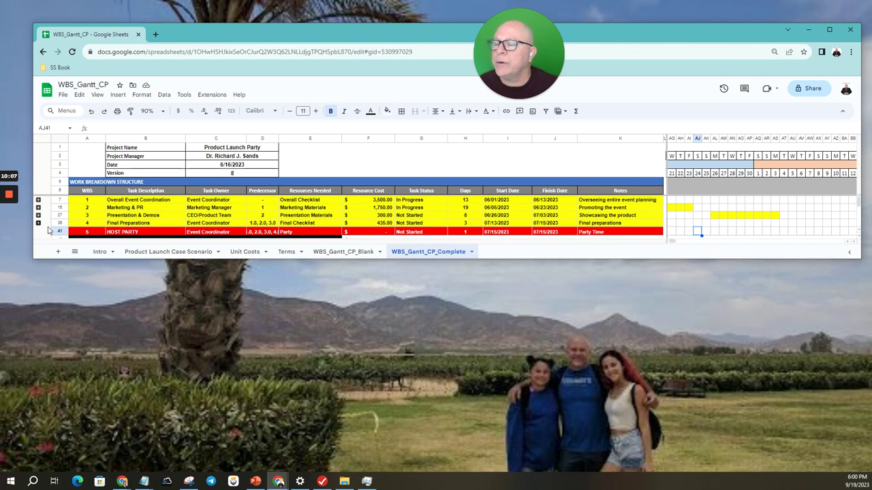
Make the browser window taller and expand Presentation & Demos, Marketing & PR and Overall Event Coordination
drag(60, 259, 47, 418)
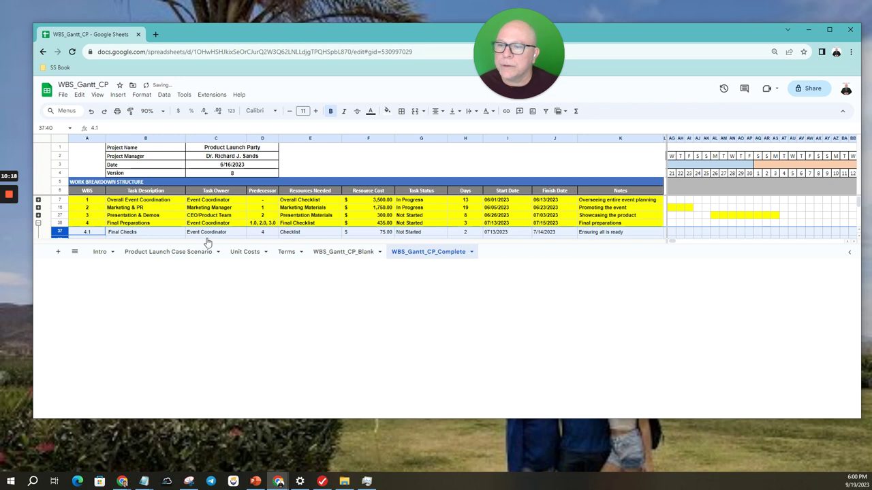
click(38, 216)
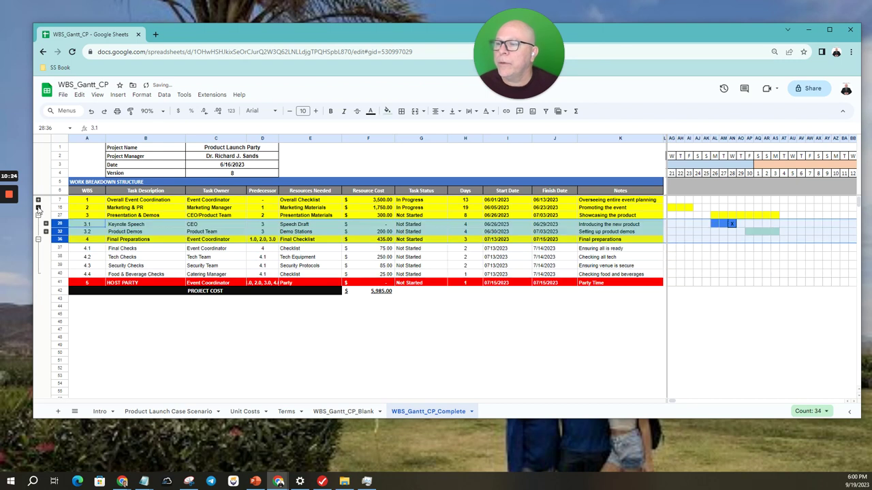
click(38, 208)
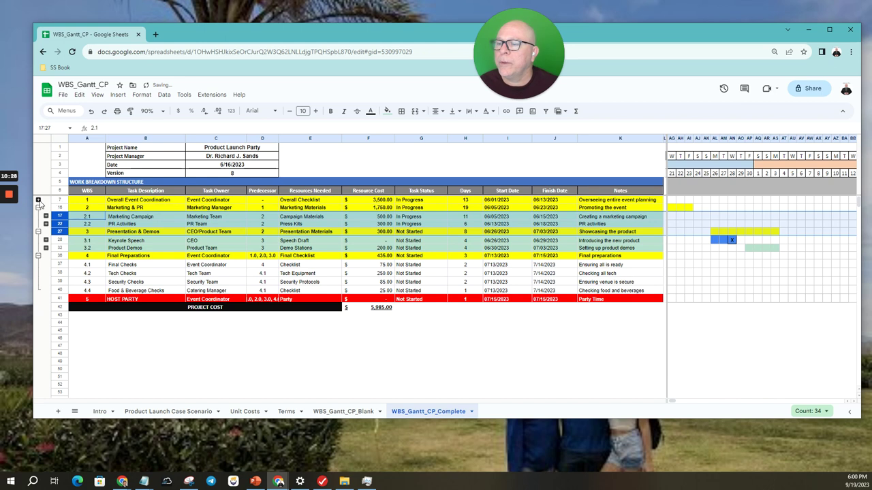
click(38, 200)
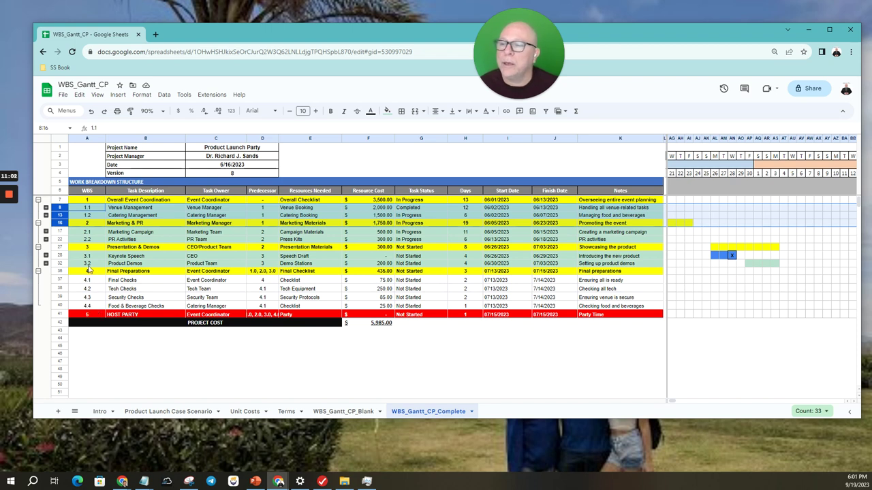
Expand Product Demos, Keynote Speech, PR Activities, Marketing Campaign, Catering and Venue Management, then maximise the browser
click(46, 264)
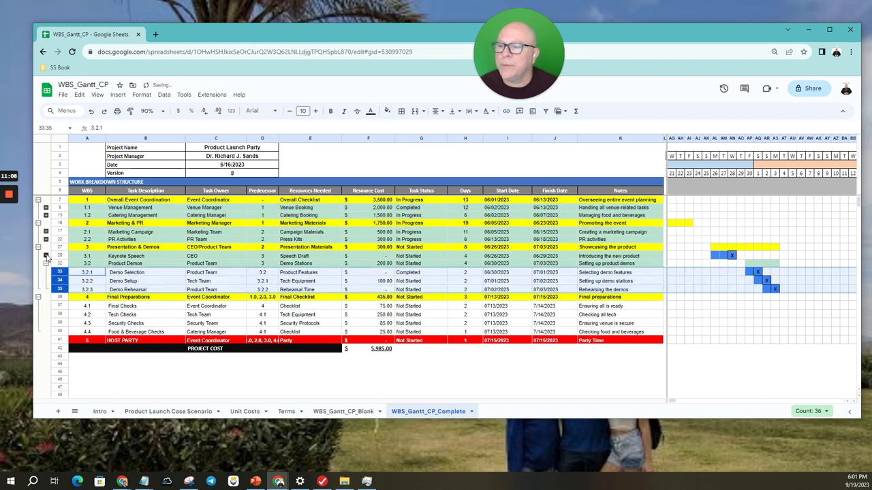
click(45, 256)
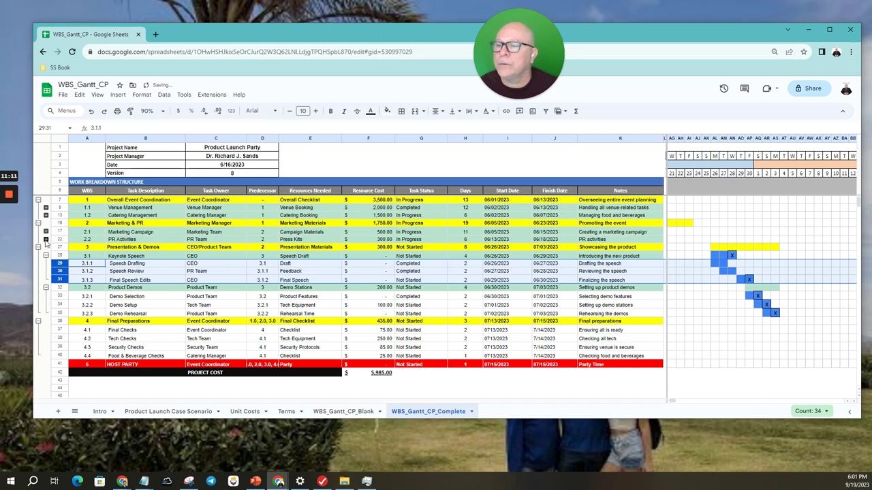
click(46, 240)
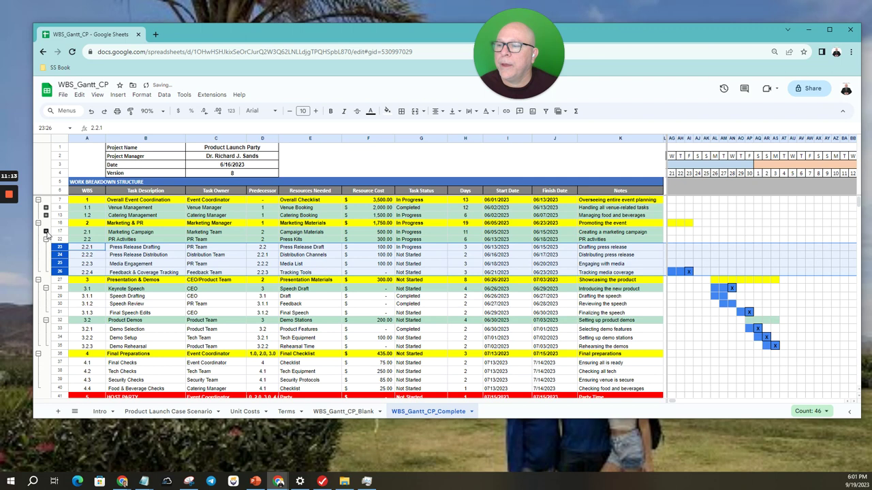
click(46, 232)
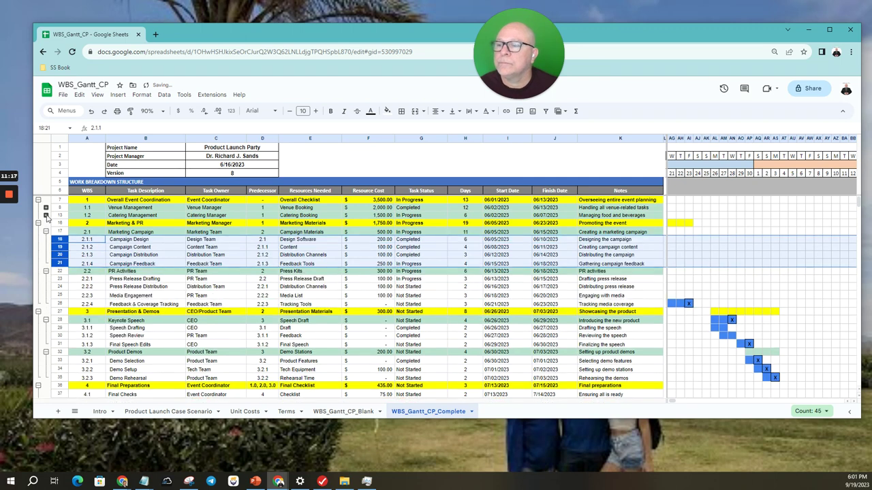
click(46, 215)
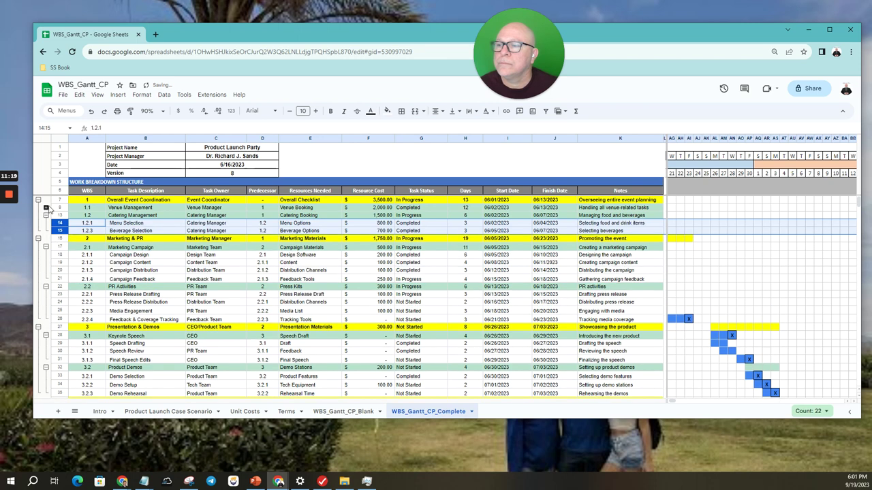
click(46, 208)
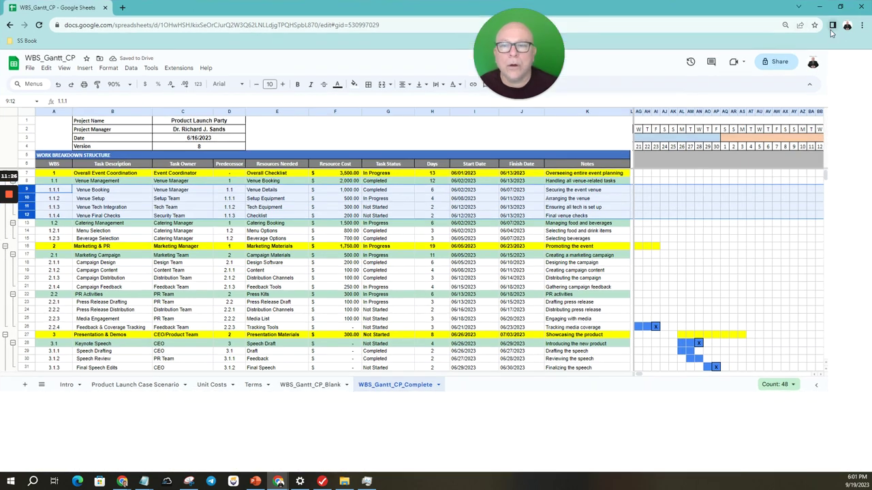
click(829, 29)
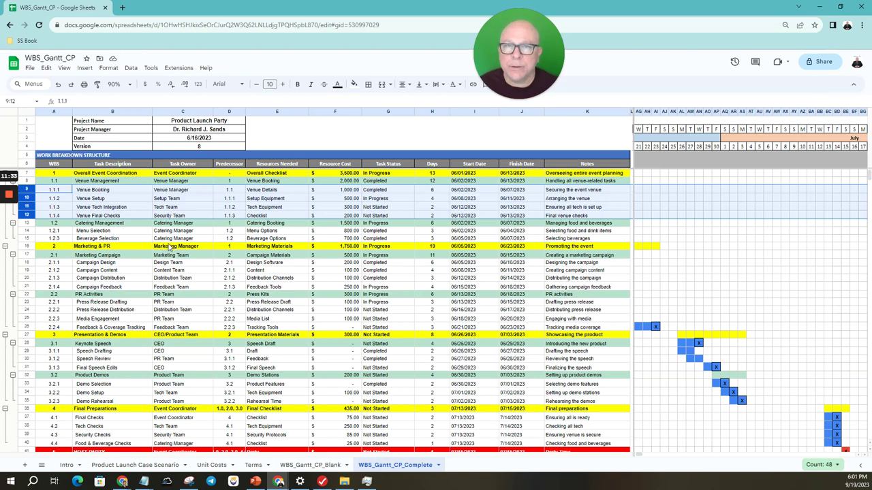
click(112, 207)
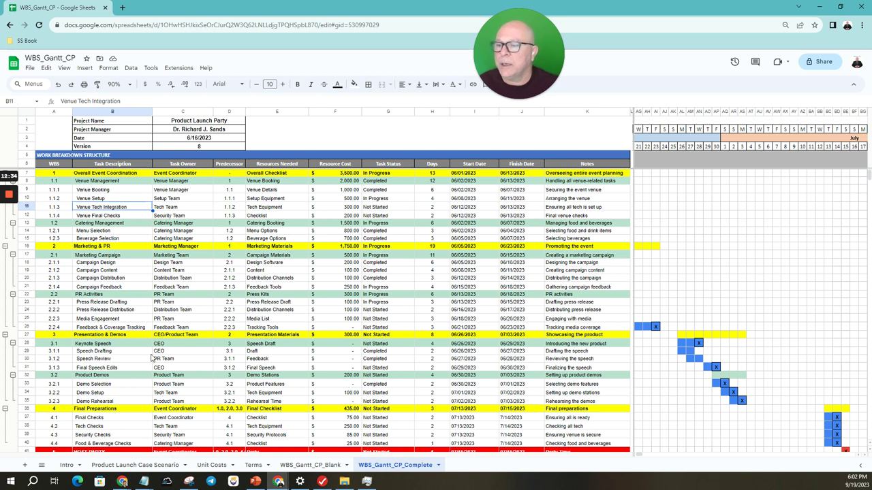
scroll(175, 394, down, 2)
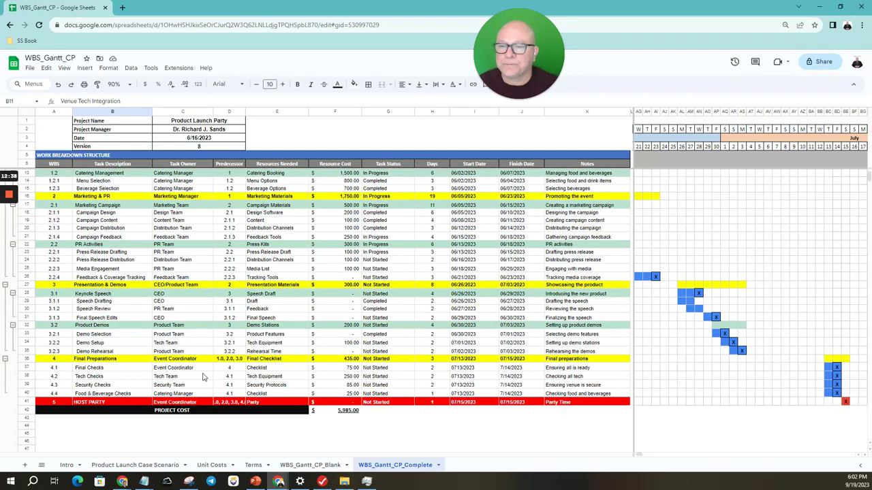
scroll(202, 377, up, 2)
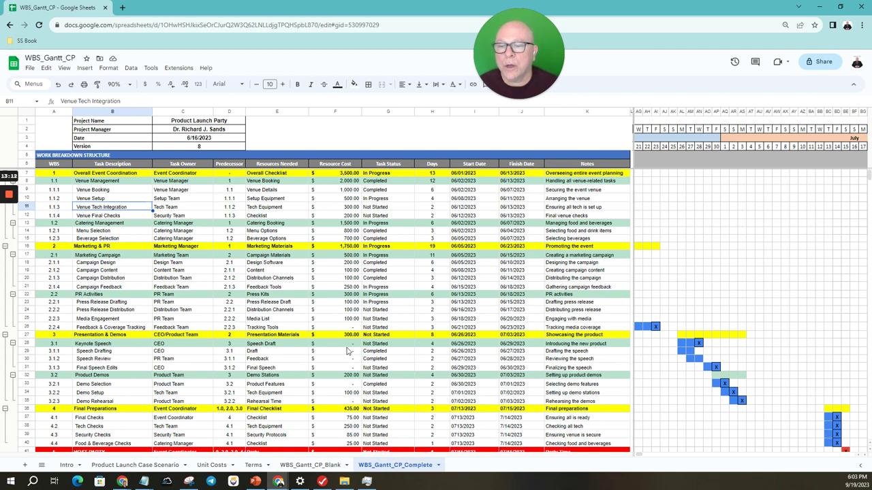
scroll(335, 389, down, 1)
scroll(347, 380, up, 1)
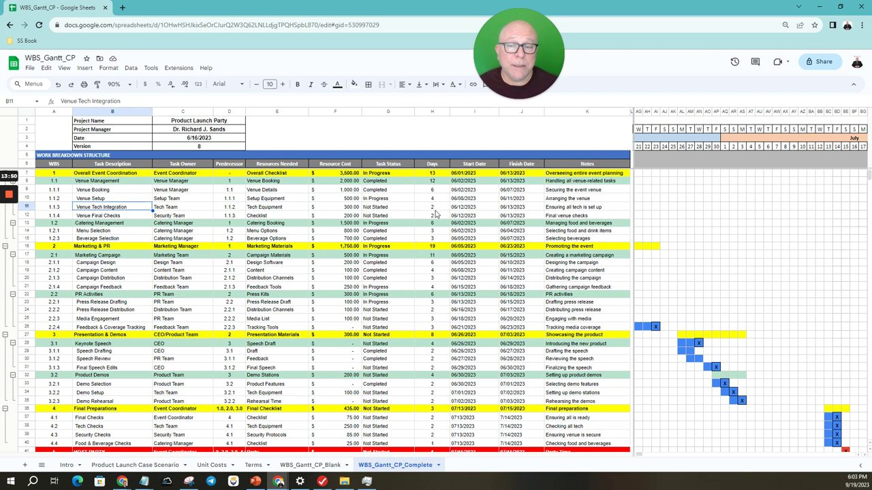
scroll(436, 216, down, 3)
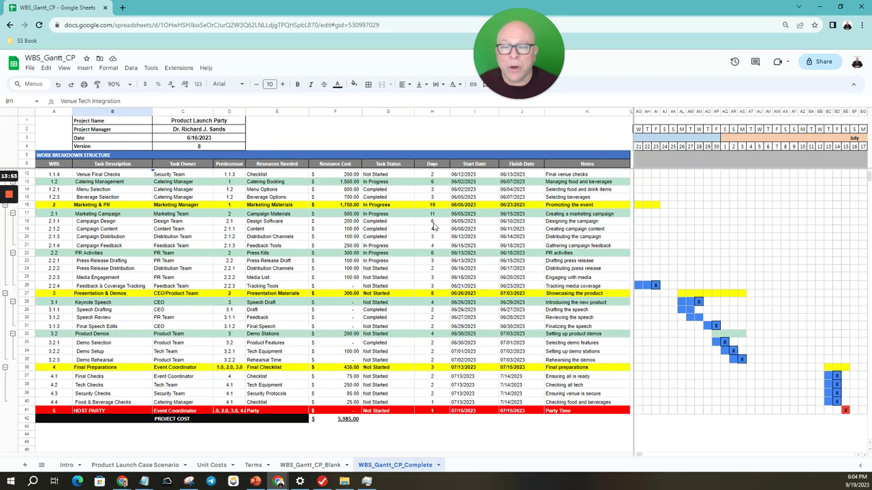
scroll(436, 368, up, 3)
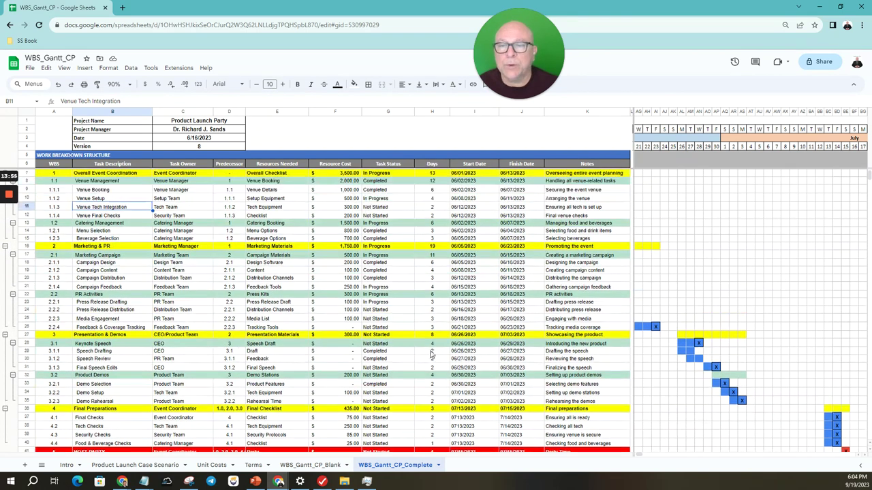
scroll(427, 275, down, 5)
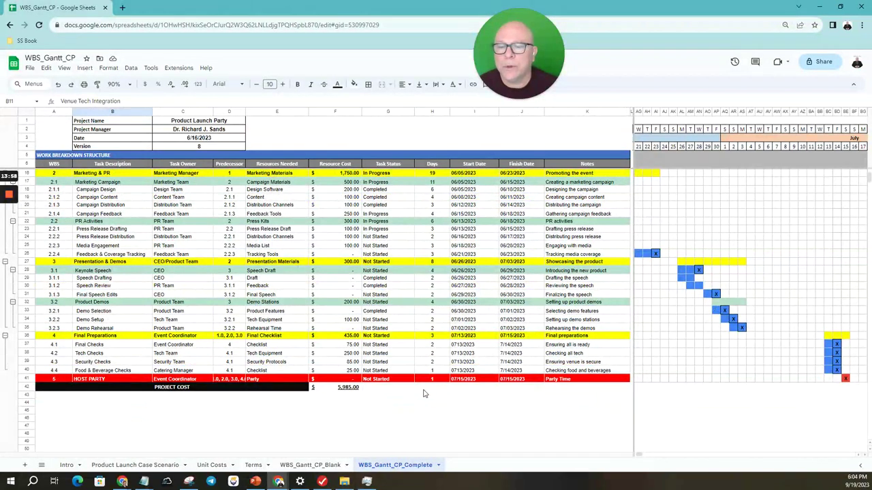
scroll(429, 392, up, 4)
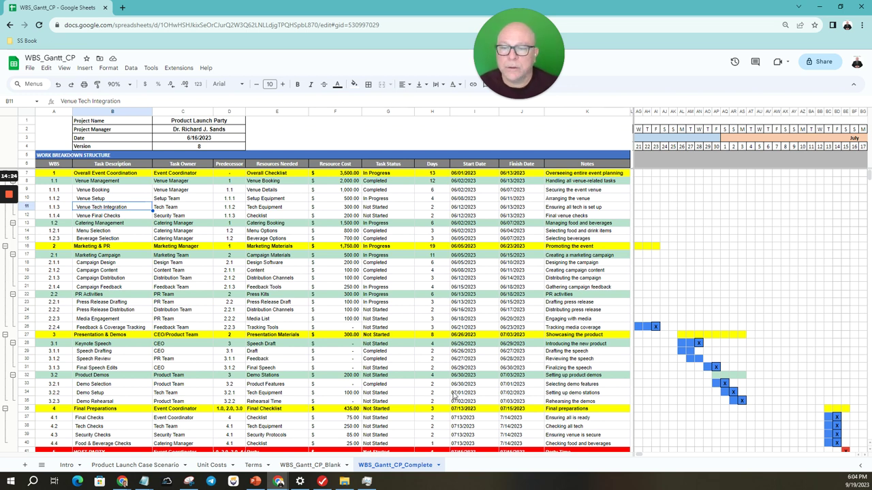
scroll(453, 396, down, 1)
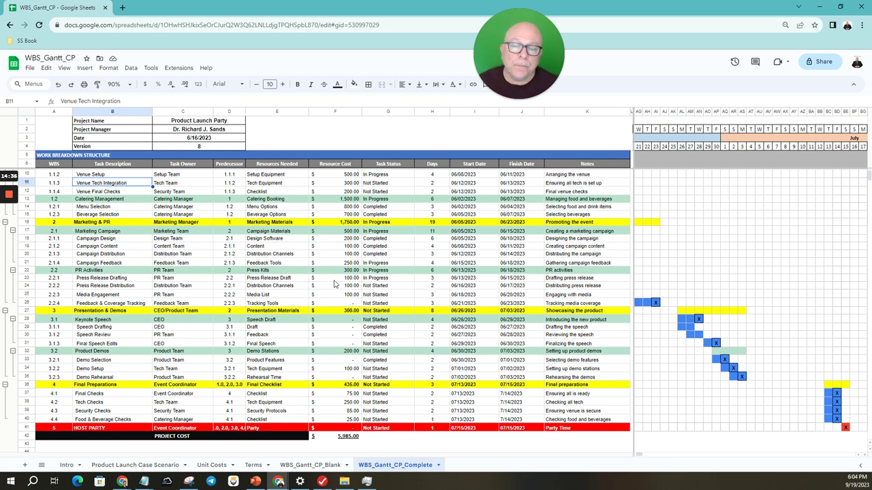
scroll(312, 259, up, 1)
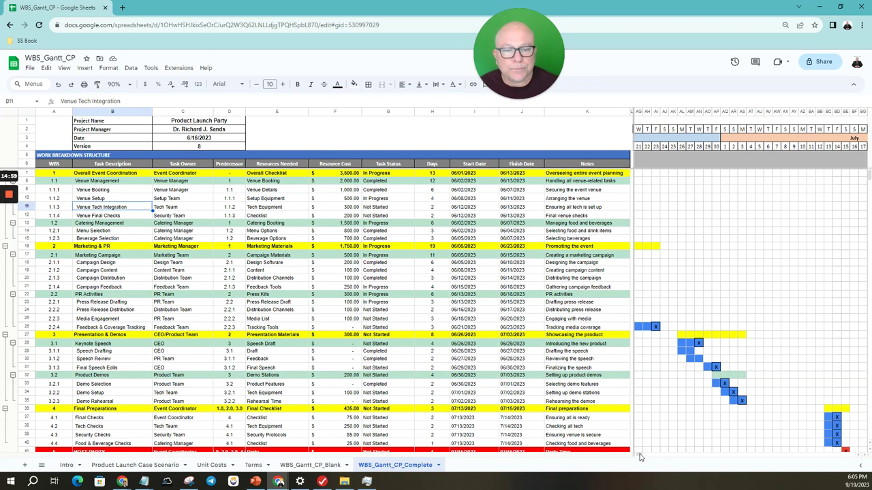
scroll(634, 455, left, 5)
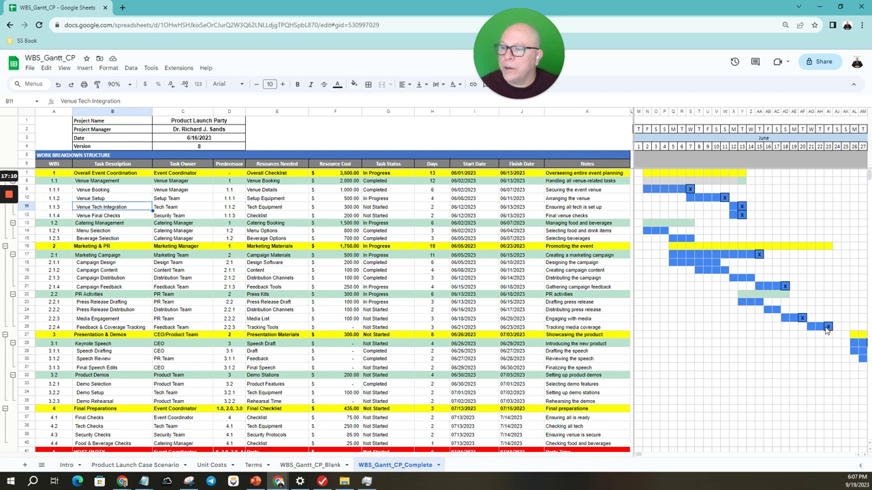
Scroll the Gantt to late June and enter an X in the Speech Review June 27 cell
click(865, 456)
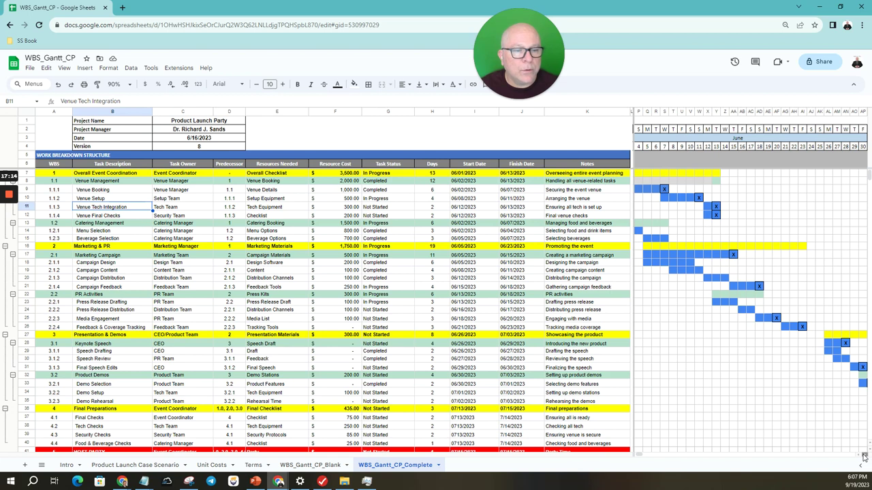
click(863, 456)
click(864, 457)
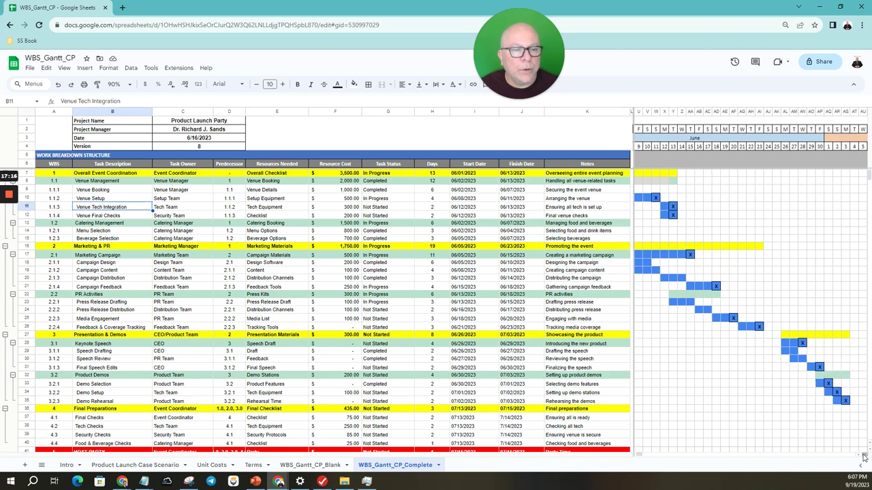
click(864, 456)
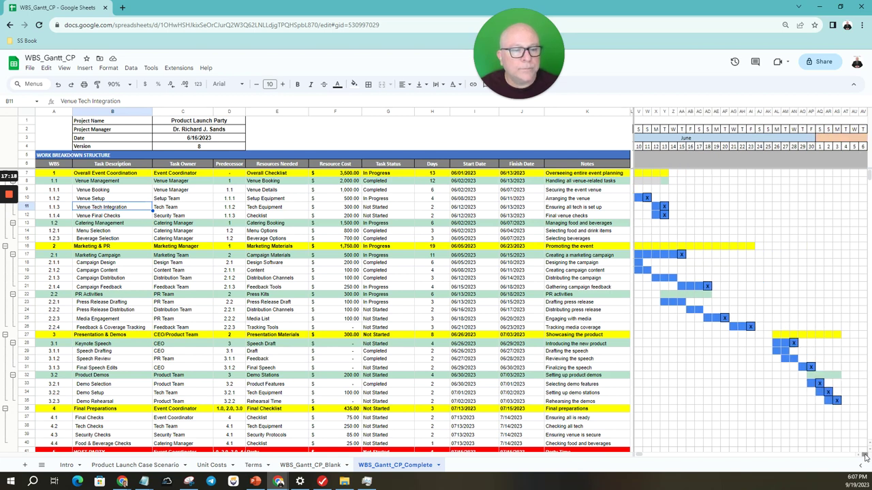
click(864, 456)
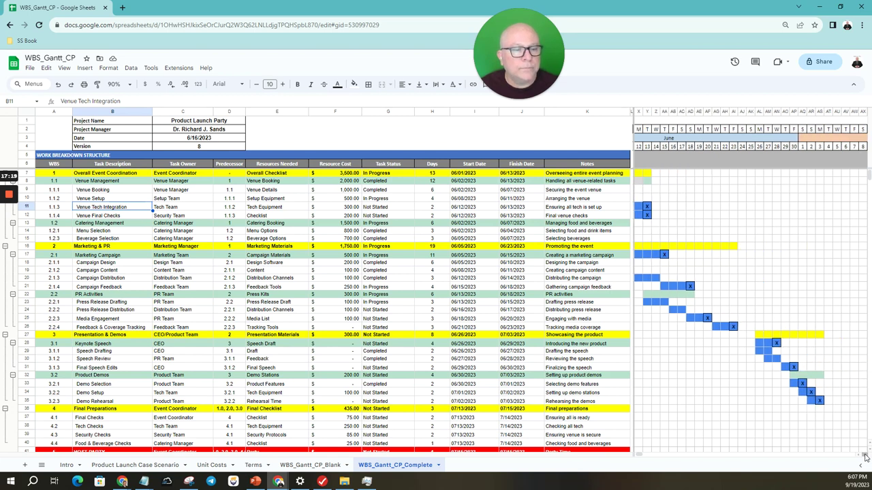
click(776, 359)
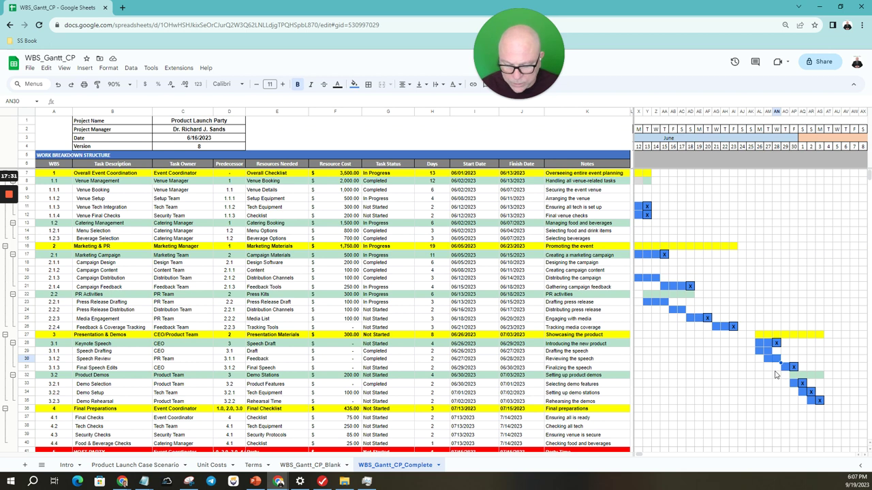
text(X)
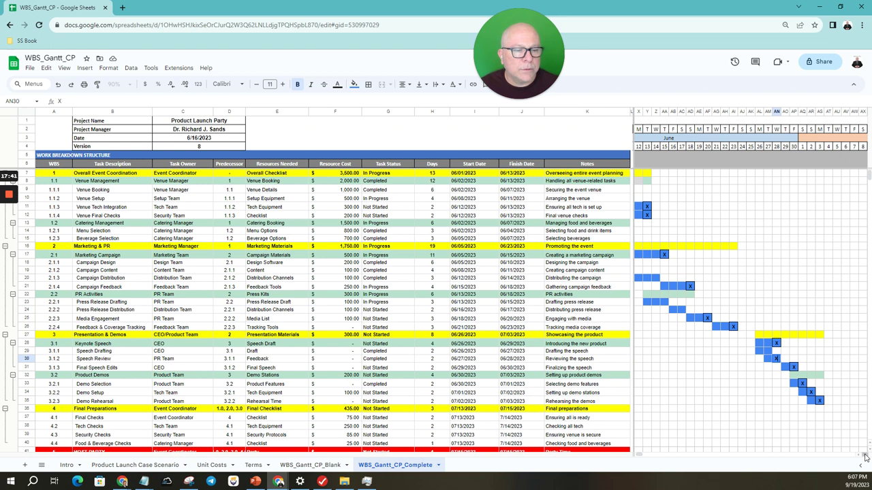
Scroll the Gantt into July and commit the x critical-path mark in cell AN30
click(865, 456)
click(865, 456)
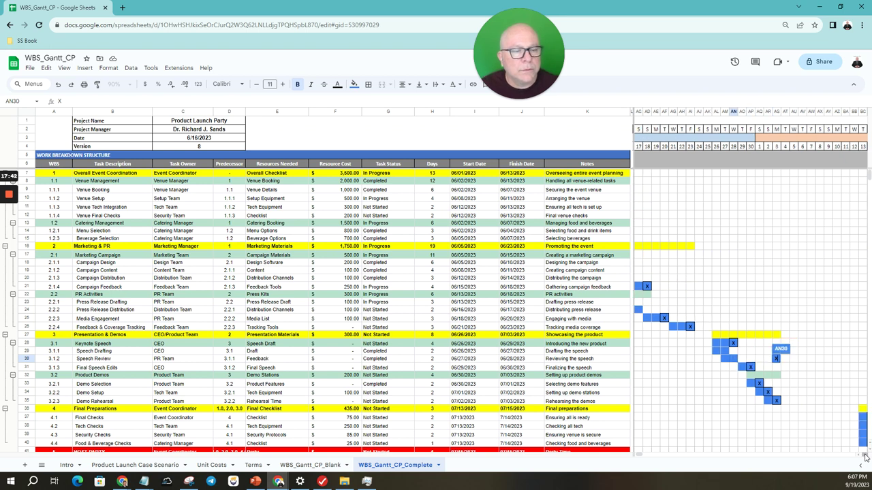
click(865, 456)
click(865, 457)
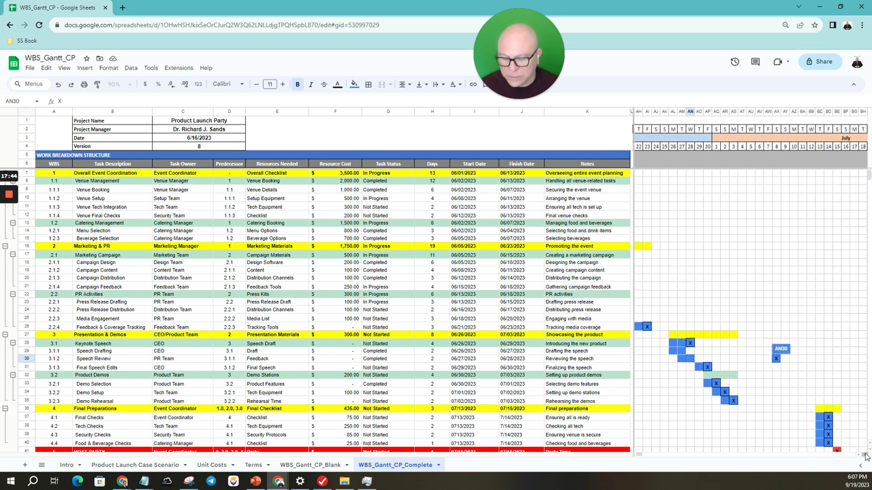
click(865, 456)
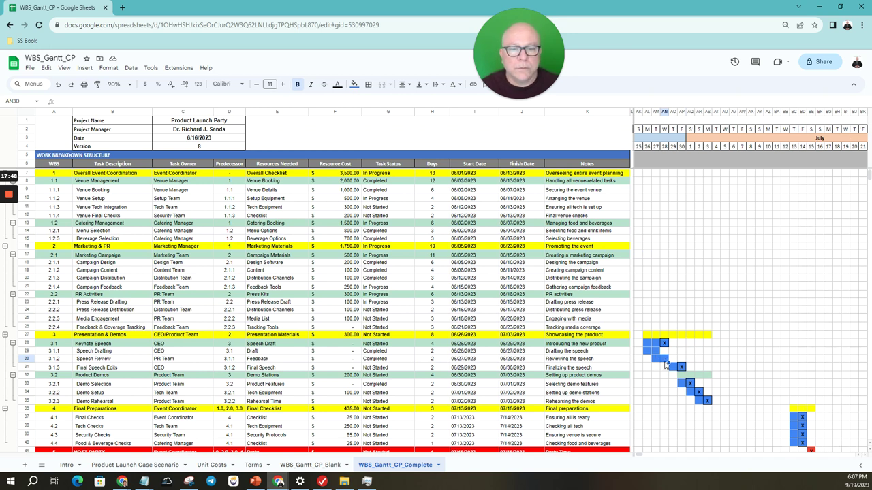
text(x)
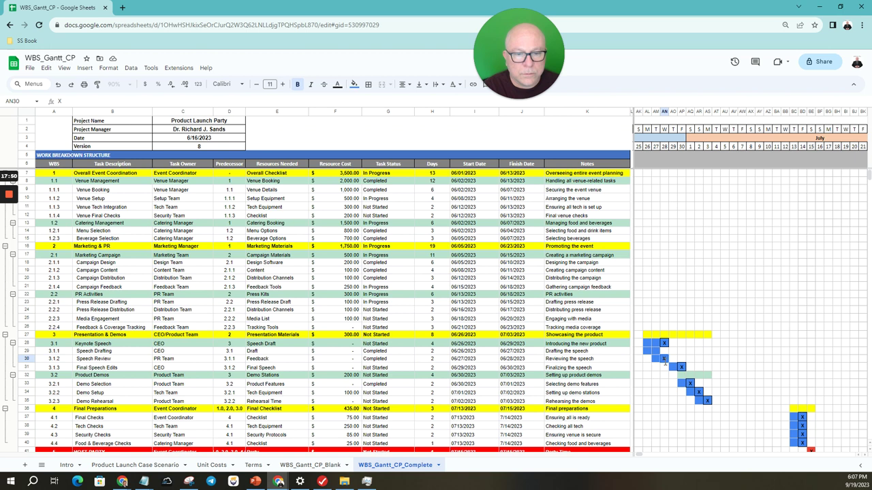
key(Return)
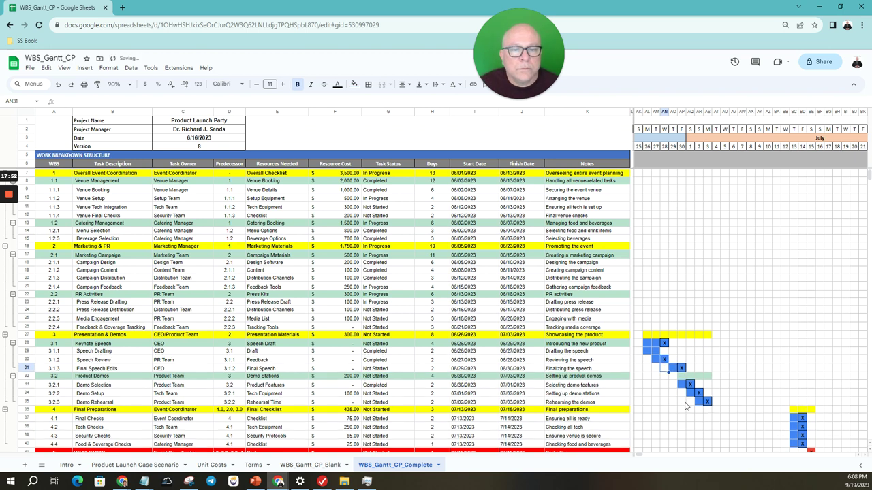
scroll(783, 409, down, 1)
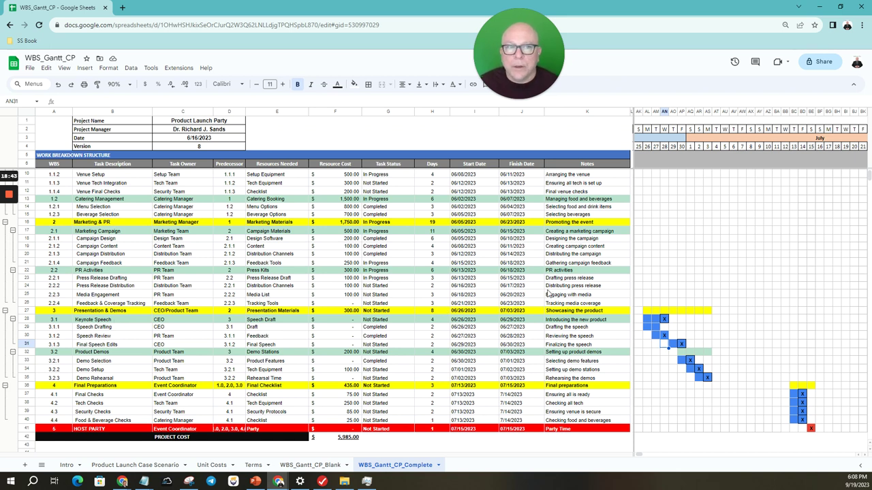
scroll(750, 269, up, 1)
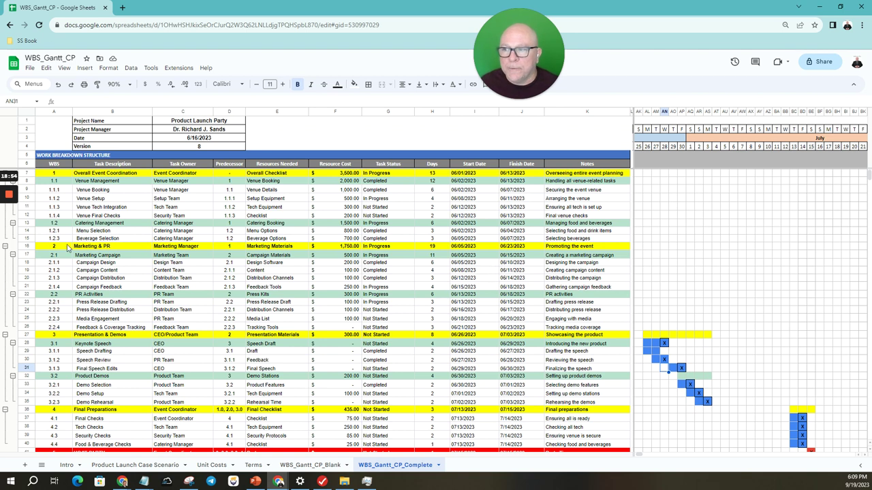
mouse_move(13, 196)
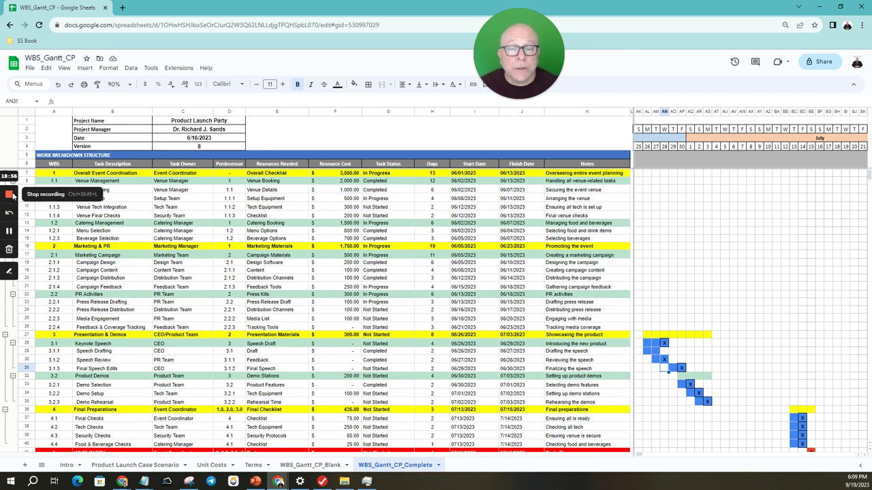